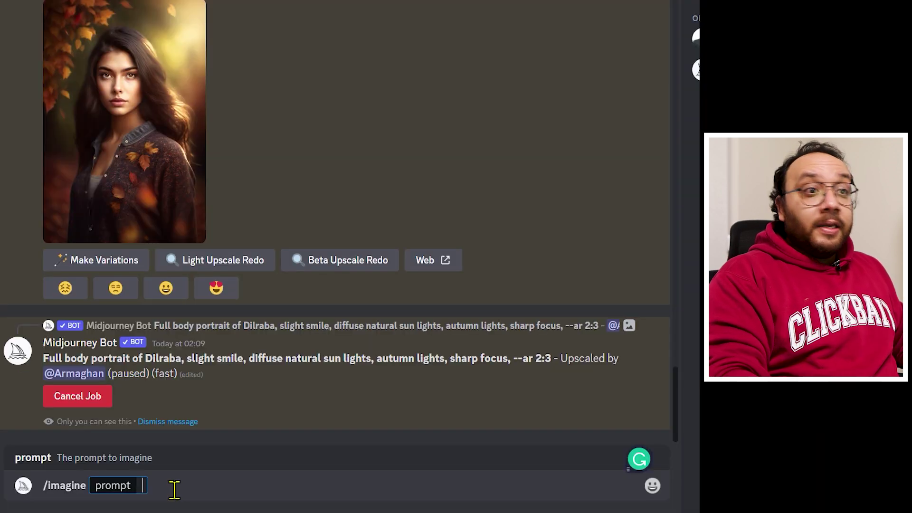
Run the pasted sunset mountain landscape prompt with --ar 3:2 --v 5 and enlarge the returned grid.
type("a beautiful landscape with mountains in the background and a setting sun")
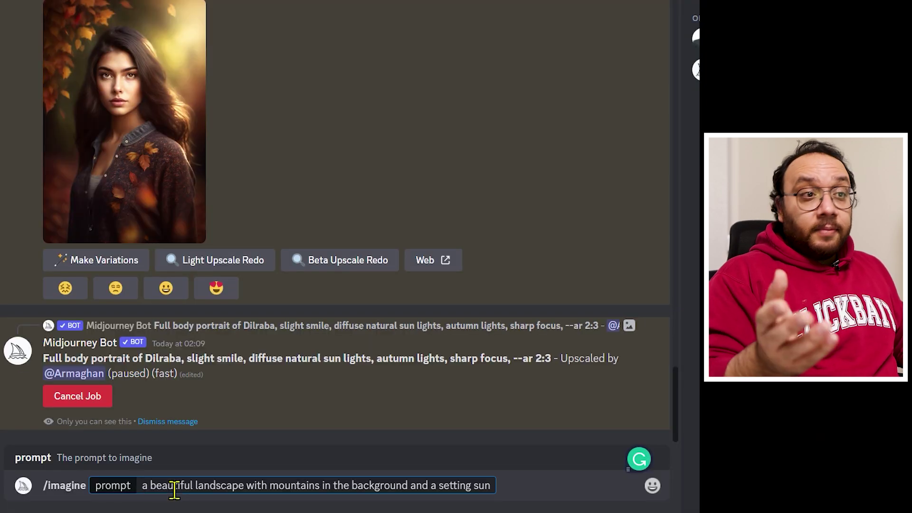
type("--ar")
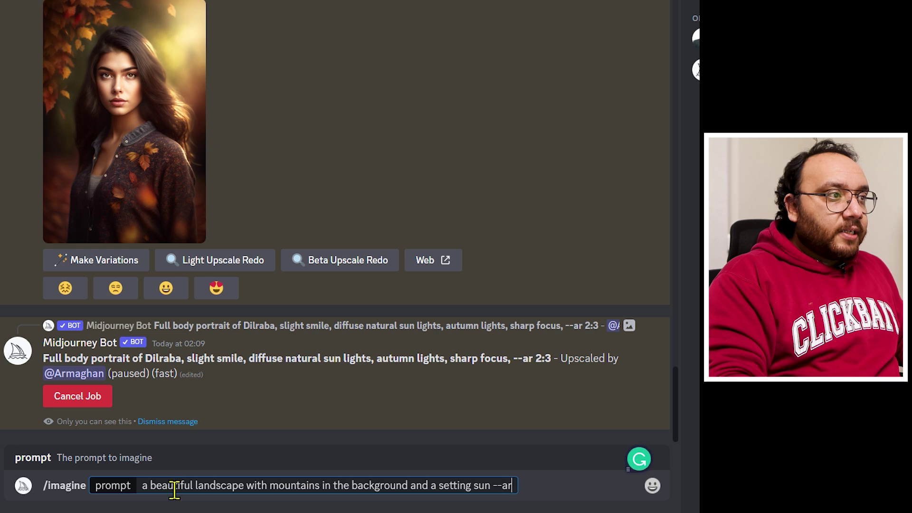
type(" 3:2 --v 5")
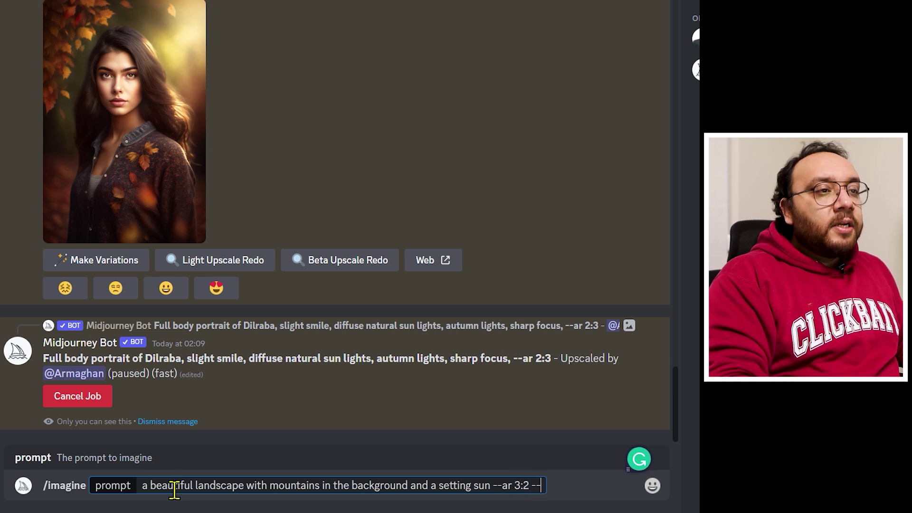
key("Return")
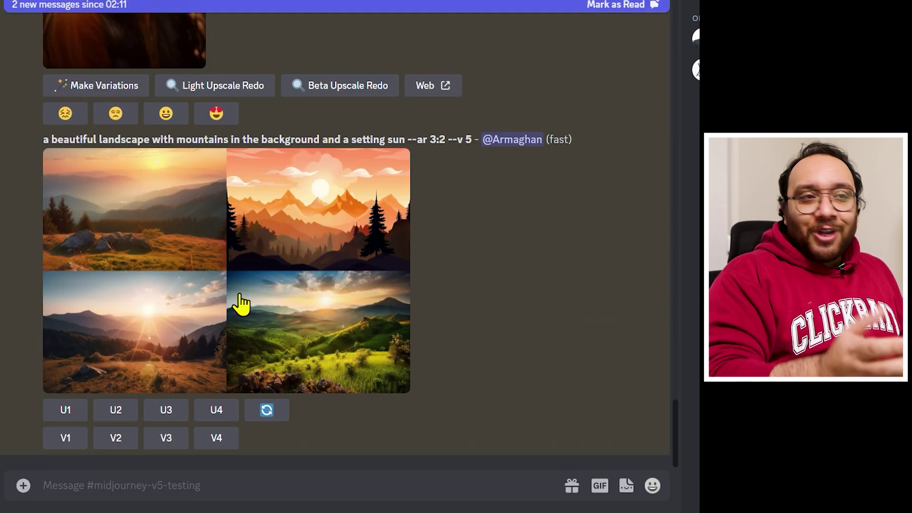
left_click(239, 303)
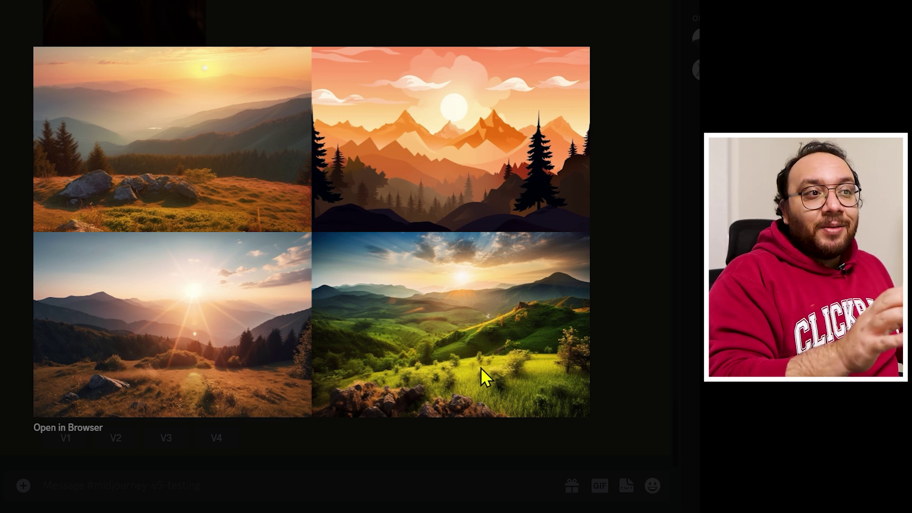
Upscale the first landscape (U1) and view the result enlarged.
left_click(675, 353)
left_click(63, 411)
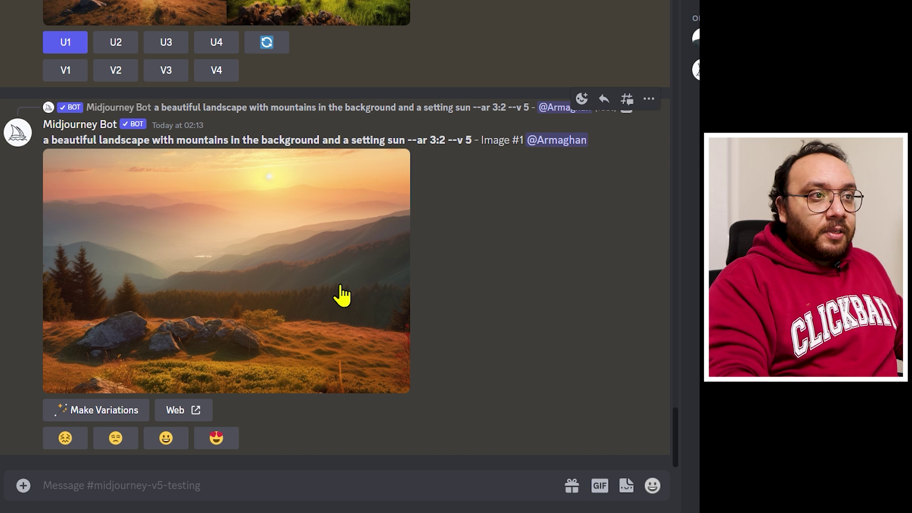
left_click(340, 287)
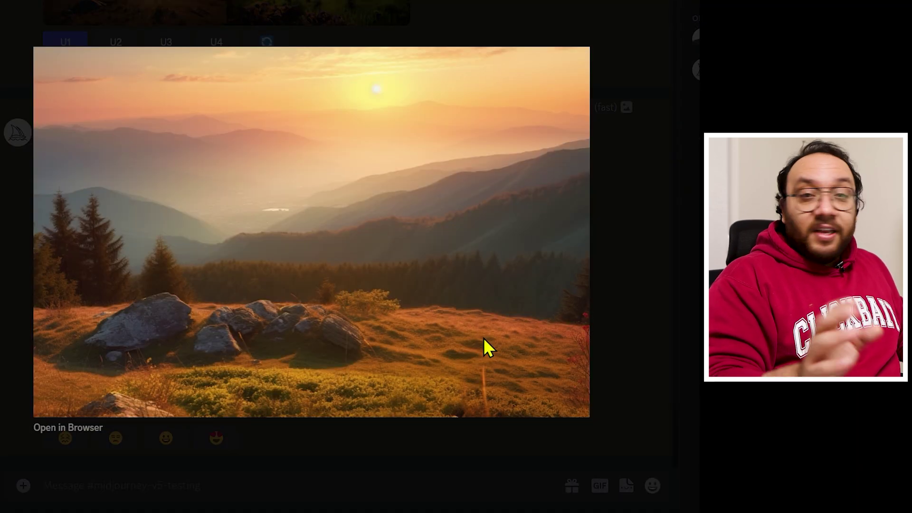
Upscale the fourth landscape (U4) and view it enlarged.
left_click(210, 40)
left_click(209, 44)
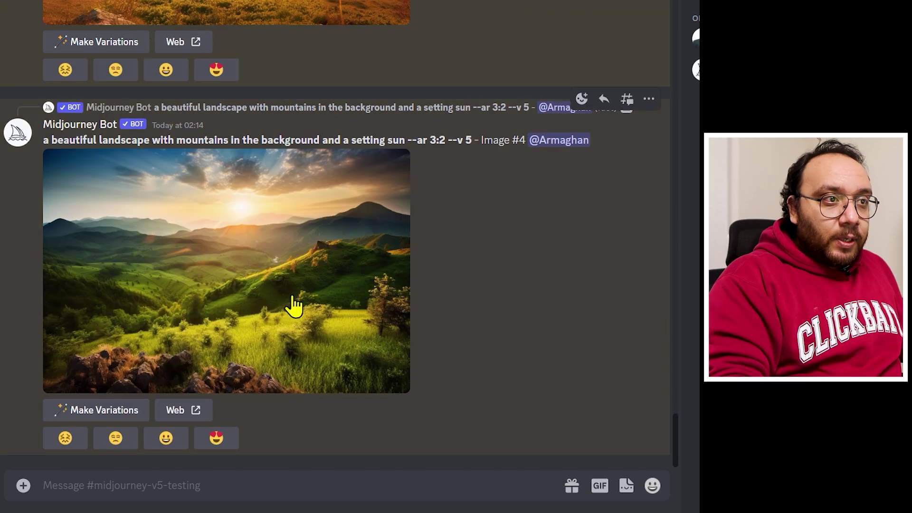
left_click(293, 298)
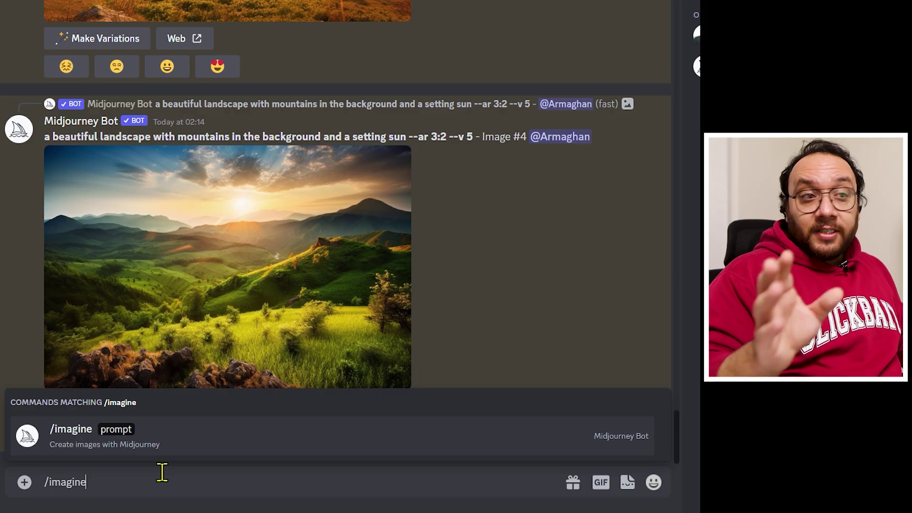
Generate a mountaintop stargazer grid with ', --ar 3:2 --v 5' and enlarge it.
key("Tab")
type("person standing on top of a mountain looking at the horizon with stars in the sky, Unreal Engine")
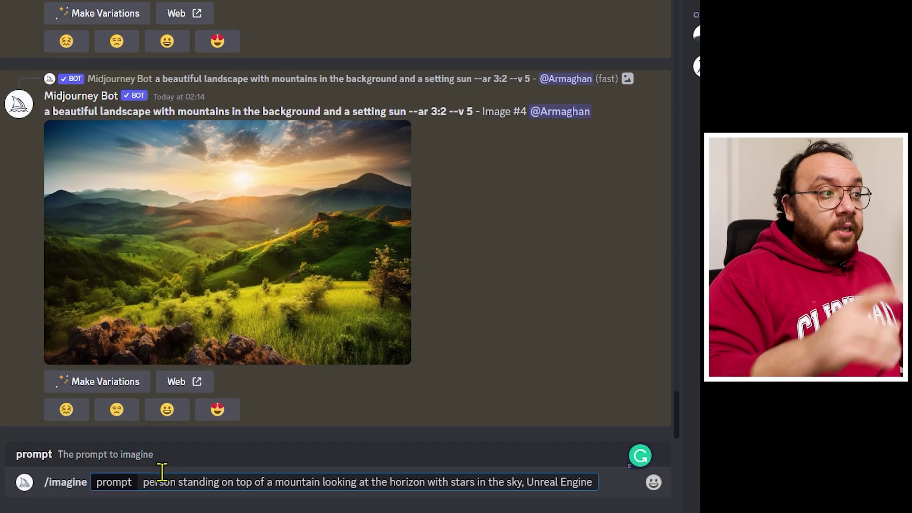
type(", ")
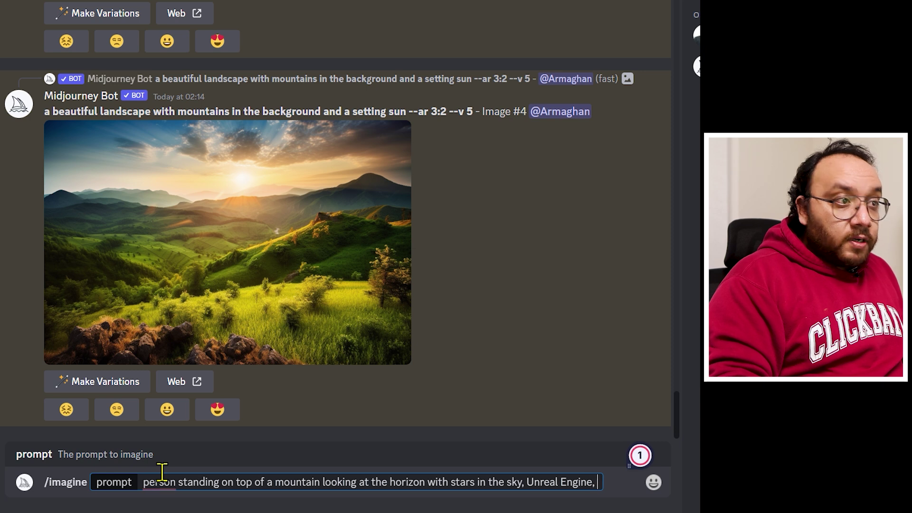
type("--ar 3:2 --v 5")
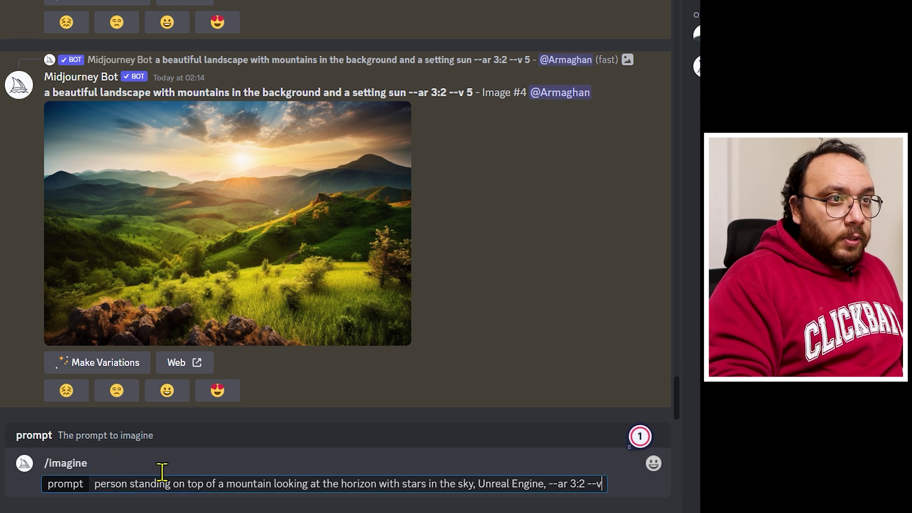
key("Return")
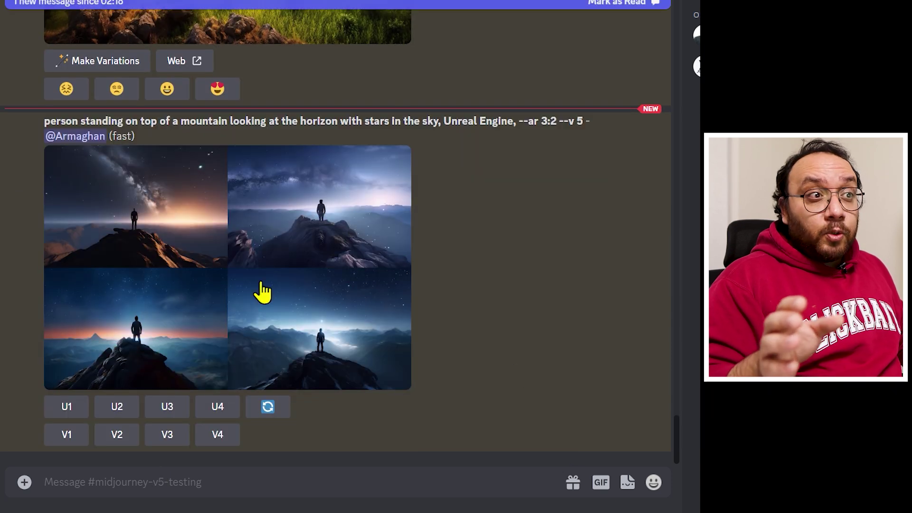
left_click(262, 291)
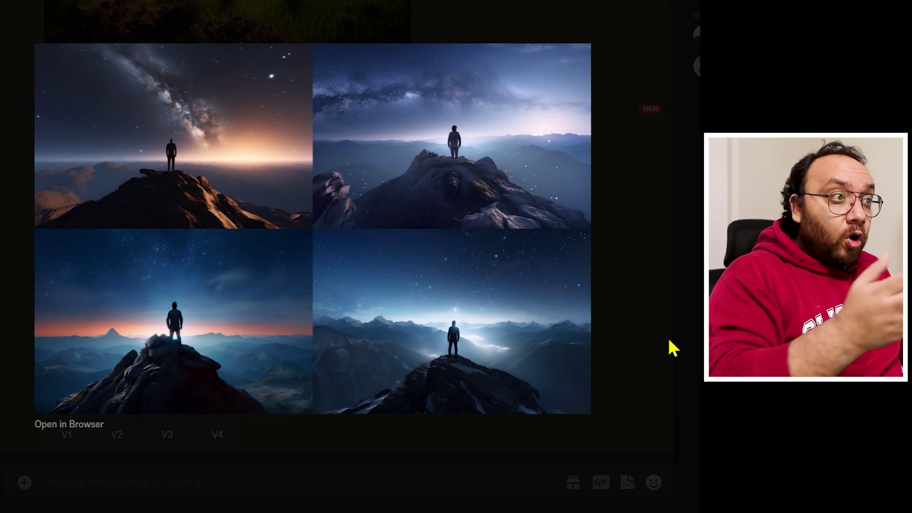
Upscale the third stargazer image (U3) and view it full size.
left_click(616, 339)
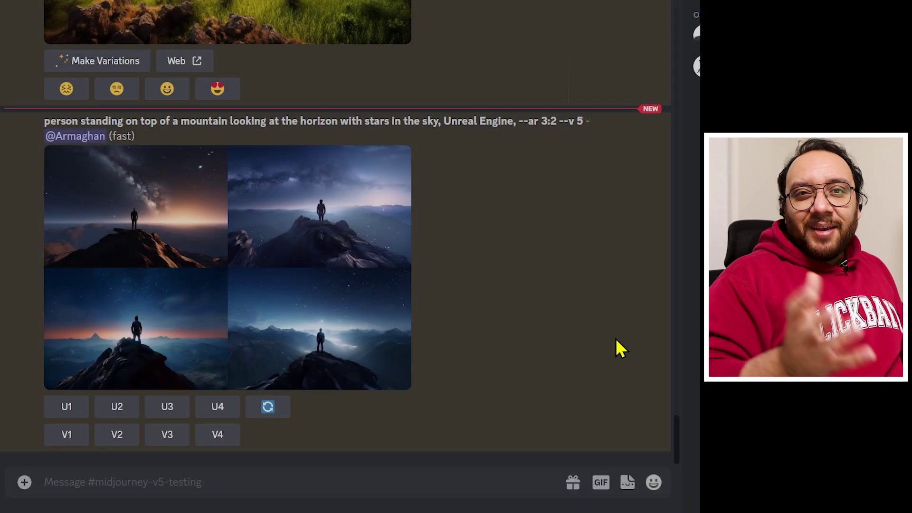
left_click(167, 407)
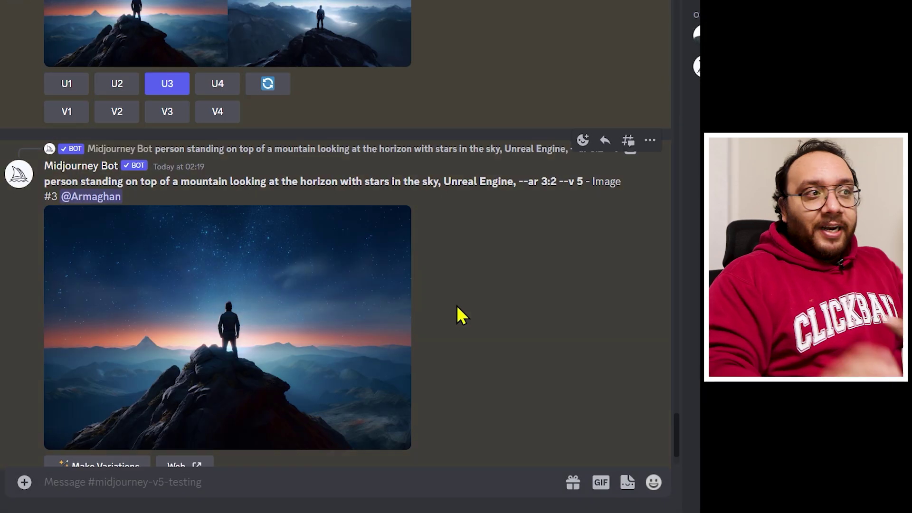
left_click(252, 331)
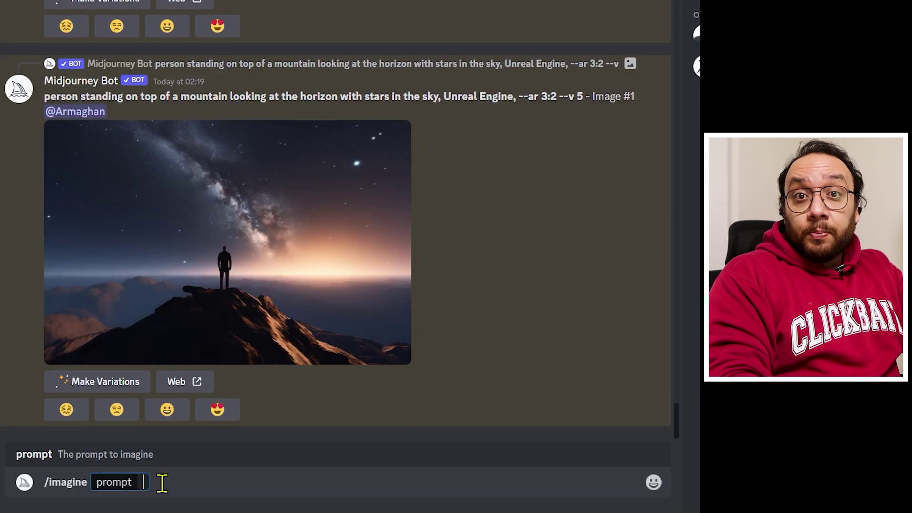
Rerun the stargazer prompt with 'Unreal Engine' deleted and enlarge the new four-image grid.
type("person standing on top of a mountain looking at the horizon with stars in the sky, Unreal Engine, --ar 3:2 --v 5")
left_click_drag(553, 470, 479, 470)
key("BackSpace")
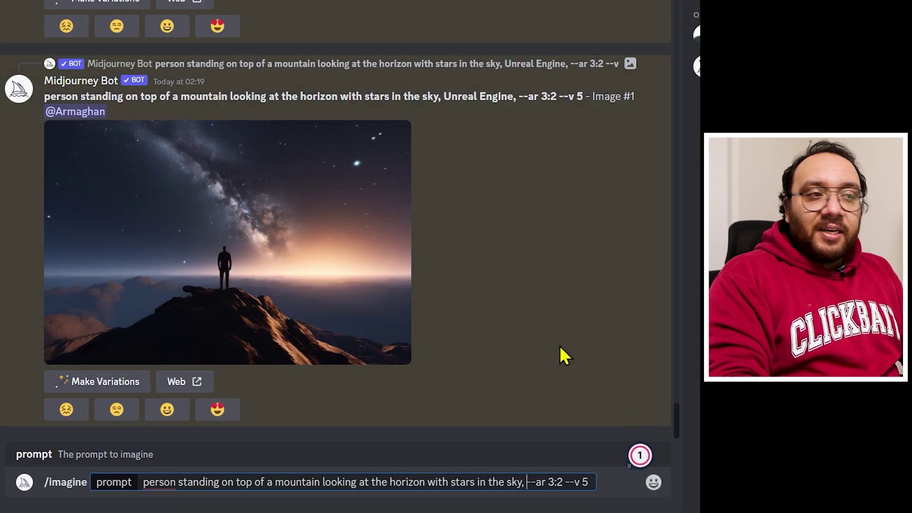
key("Return")
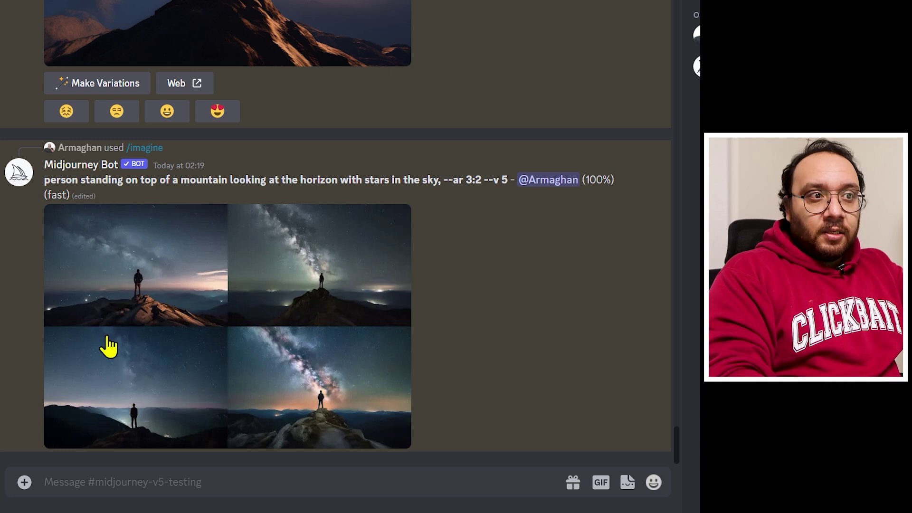
left_click(219, 319)
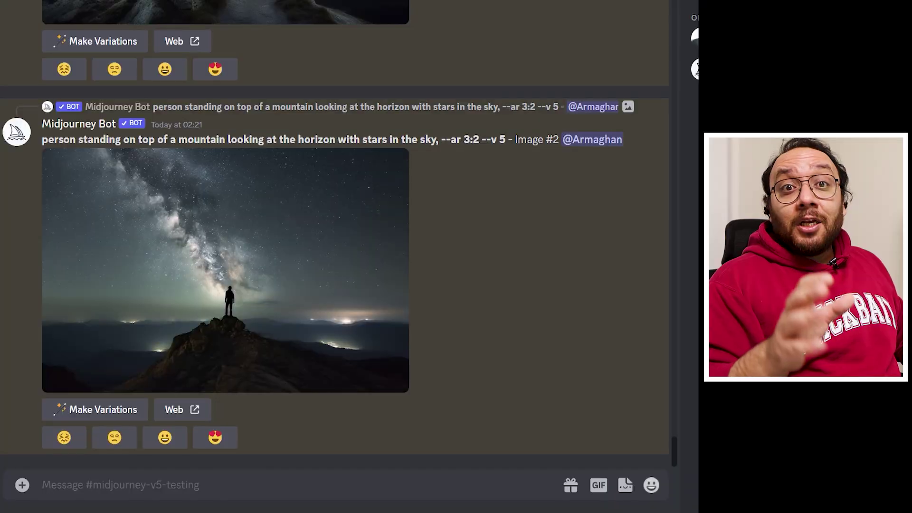
Run /imagine with 'a monkey hanging from a tree, --ar 3:9 --v 5'.
left_click(173, 484)
type("/i")
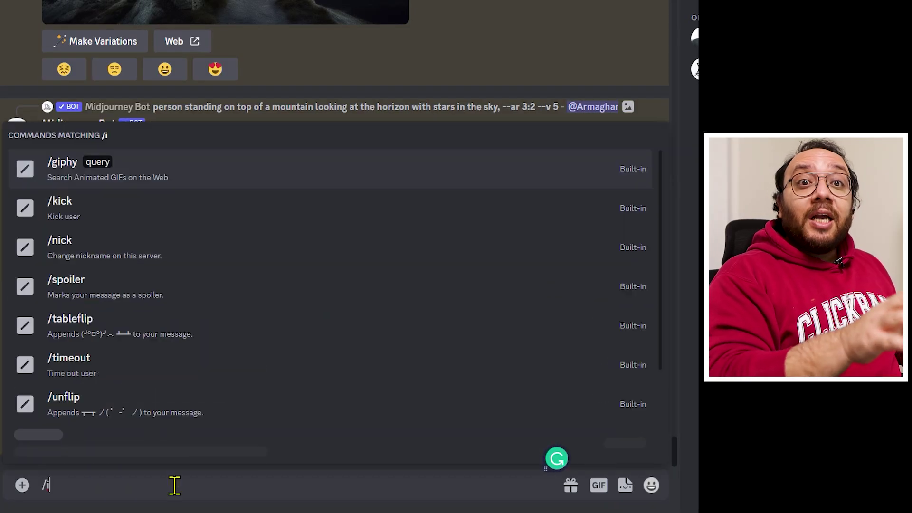
type("magine")
key("Tab")
type("a monkey hanging from a tree, --ar")
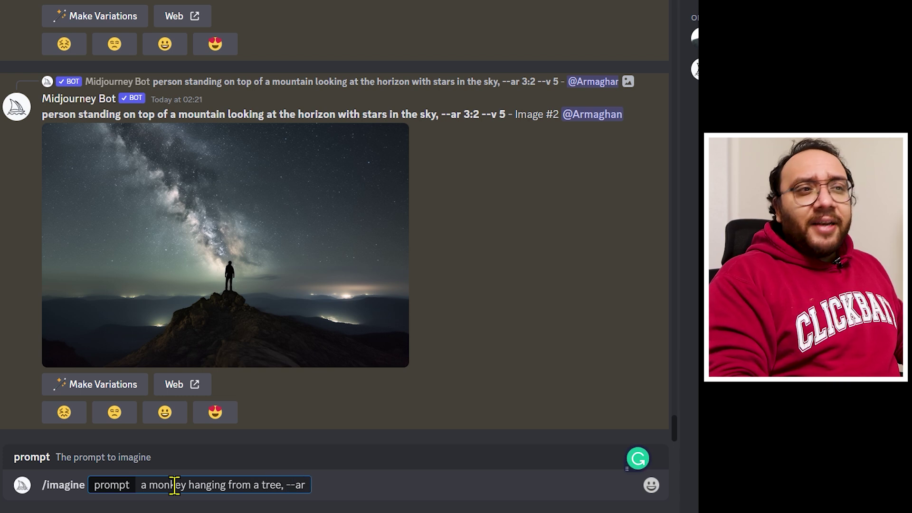
type(" 3:9")
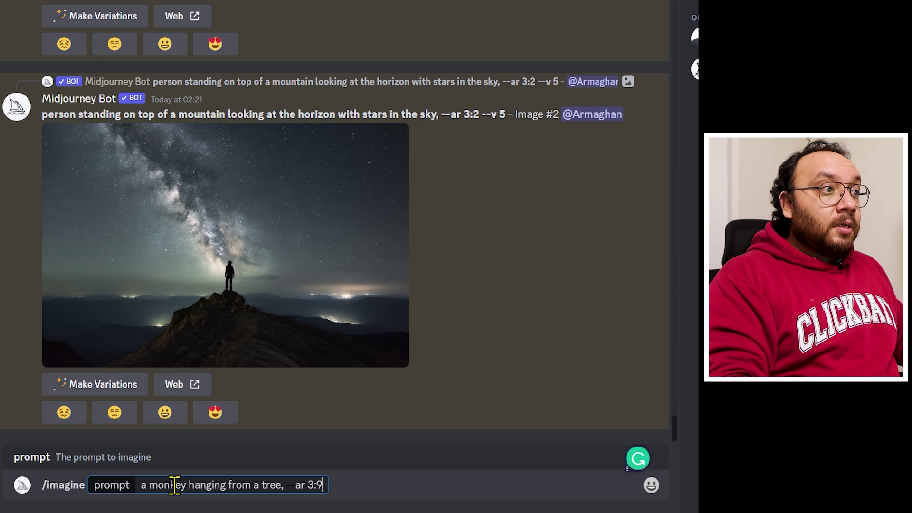
type(" --")
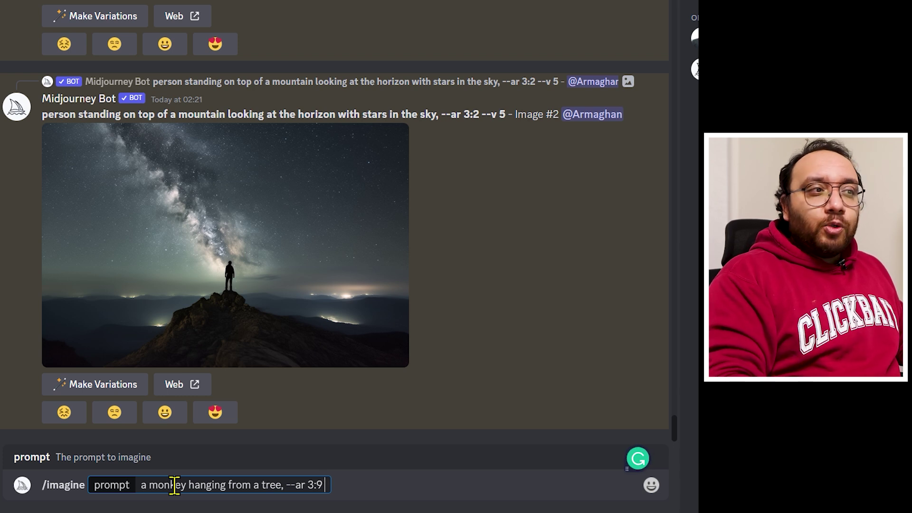
type("v 5")
key("Return")
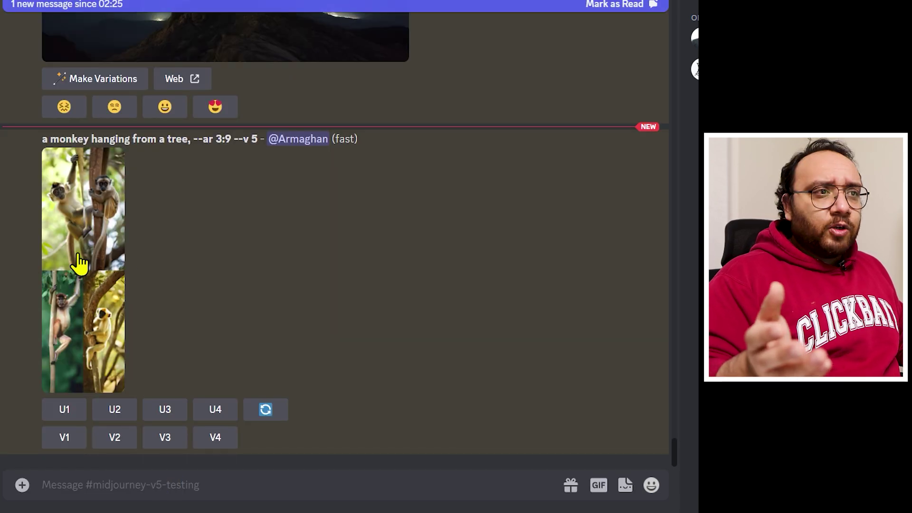
Enlarge the tall monkey grid in the image viewer.
left_click(80, 257)
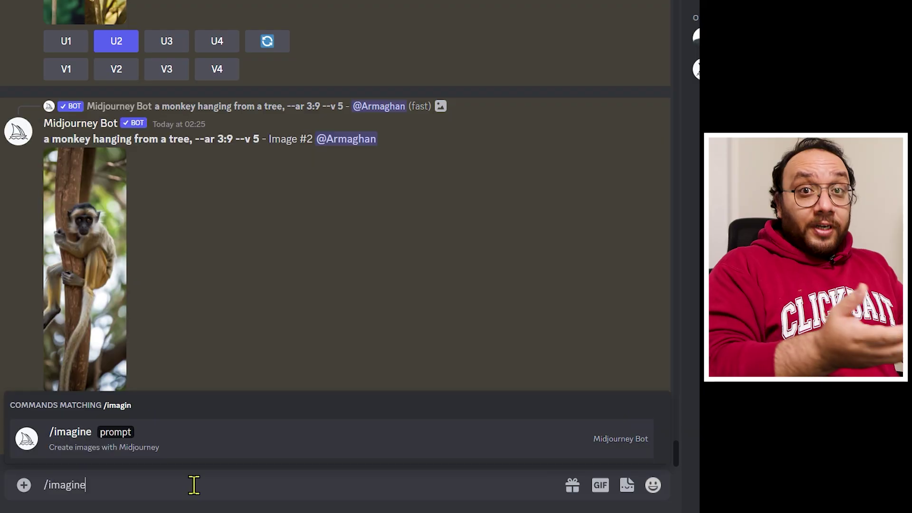
Run the futuristic building prompt with --ar 3:2 --v 5 and enlarge the day and night grids.
key("Tab")
type("futuristic building, mountains, cinematic")
type("--ar")
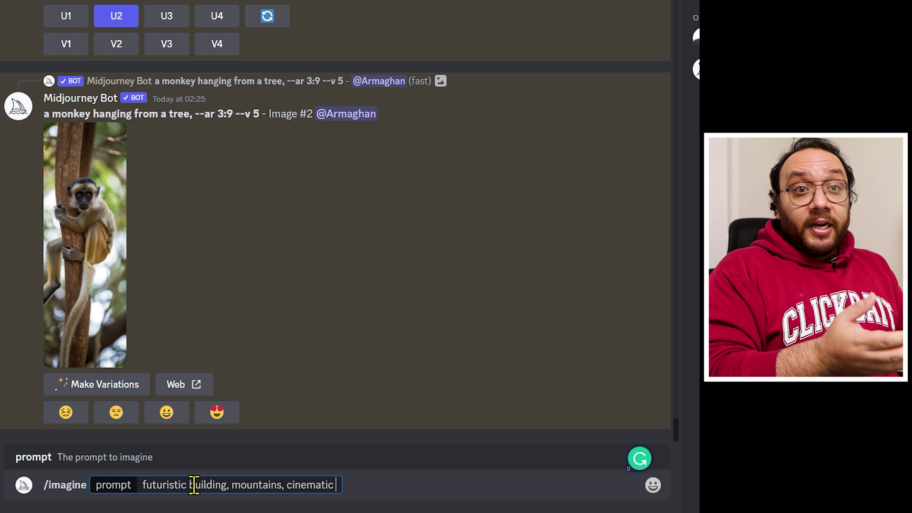
type(" 3:2 -")
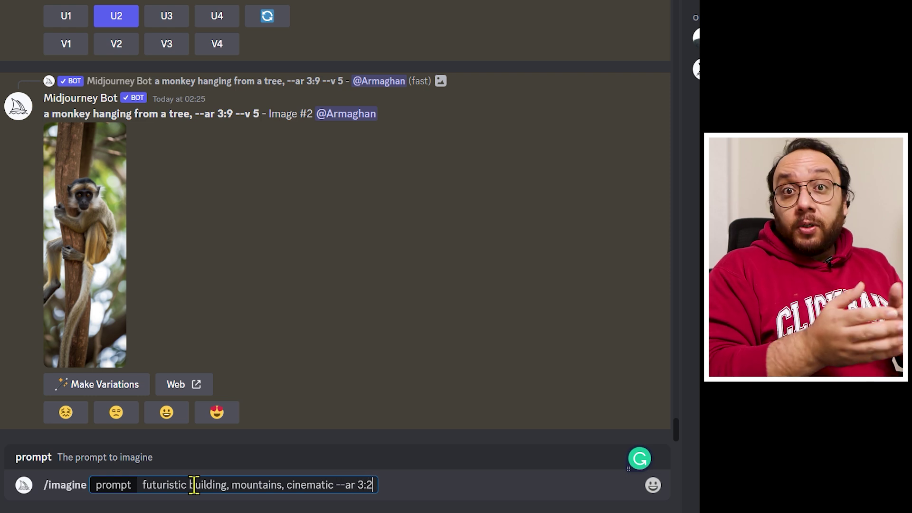
type("-v 5")
key("Return")
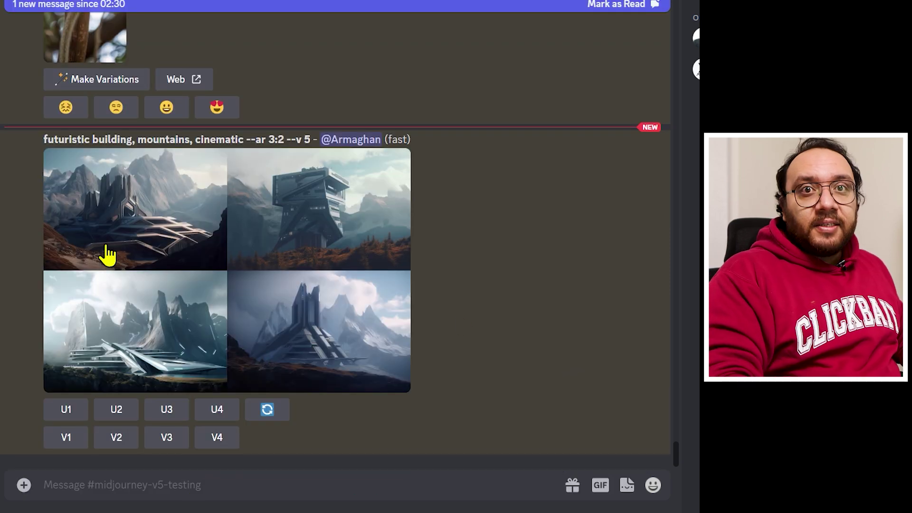
left_click(211, 285)
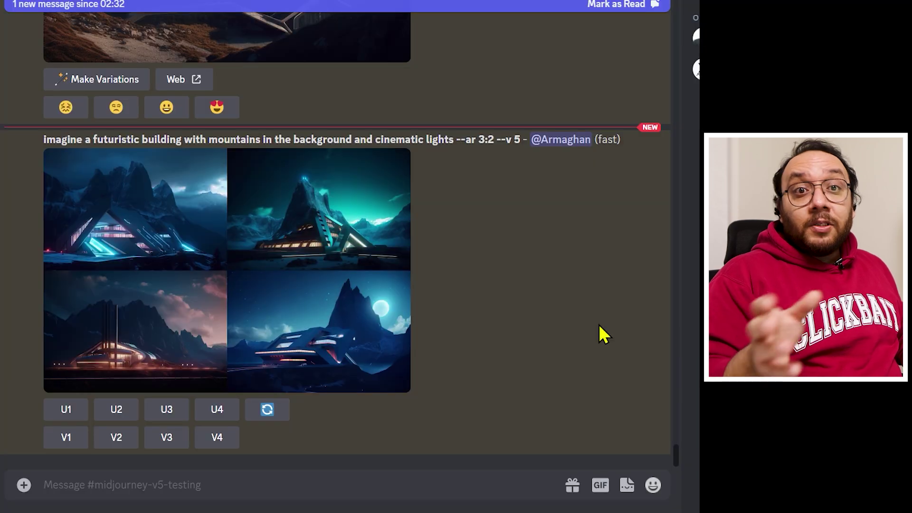
left_click(220, 280)
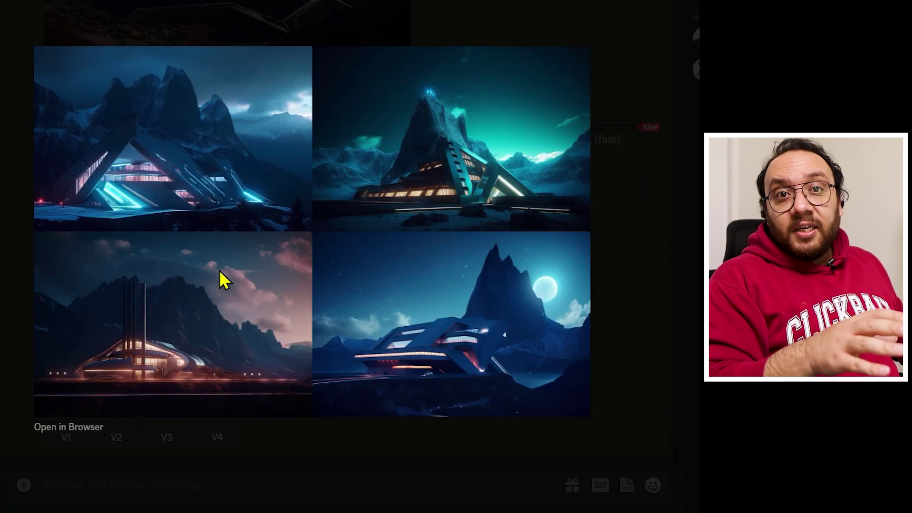
Open the earlier upscaled futuristic building image at full size.
left_click(621, 278)
scroll(265, 309, "up", 7)
left_click(285, 261)
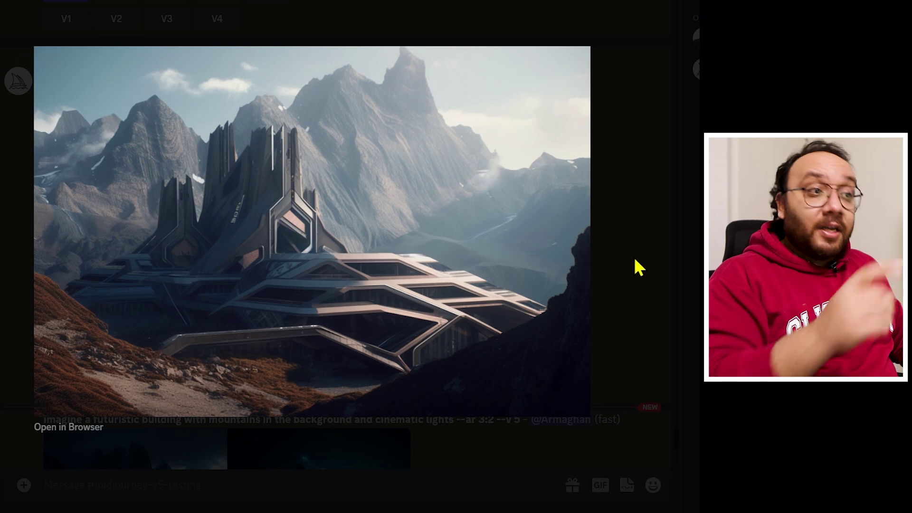